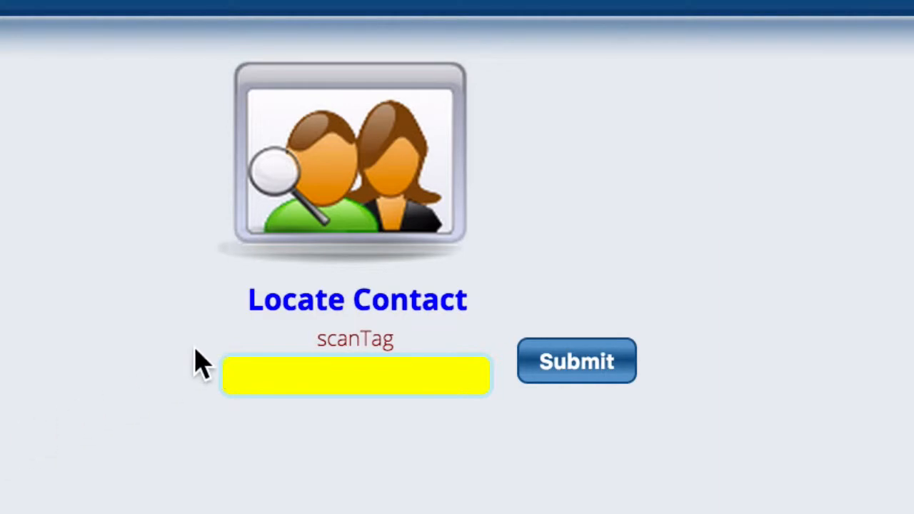
Locate the customer's contact by last name and the start of the first name, and select the matching record.
{"action": "left_click", "coordinate": [284, 305]}
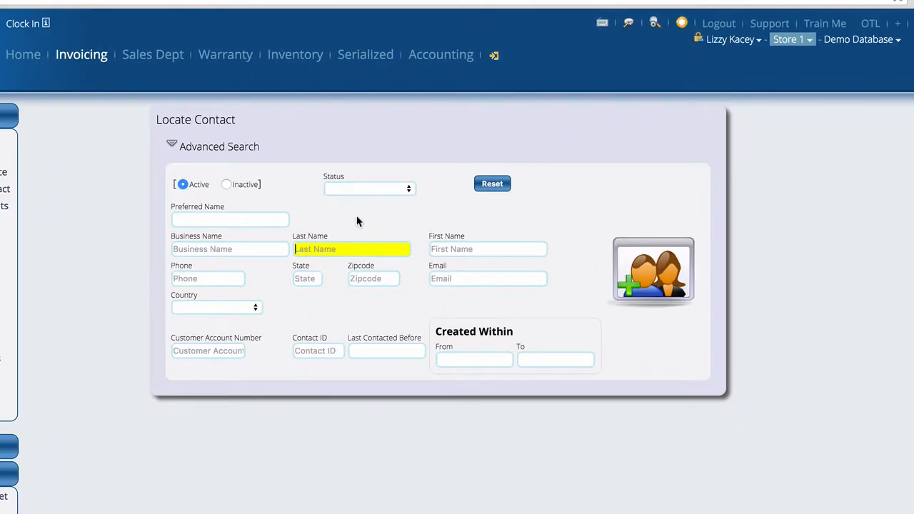
{"action": "type", "text": "Woods"}
{"action": "key", "text": "Tab"}
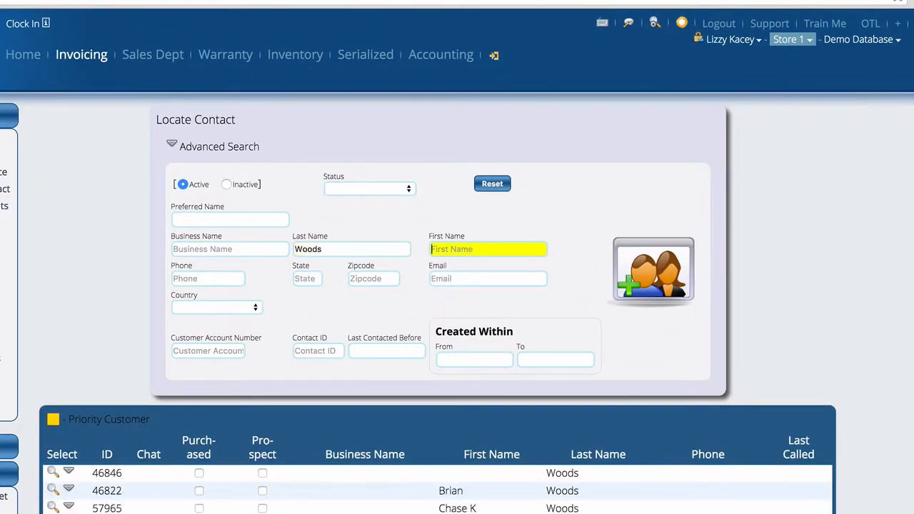
{"action": "type", "text": "Tig"}
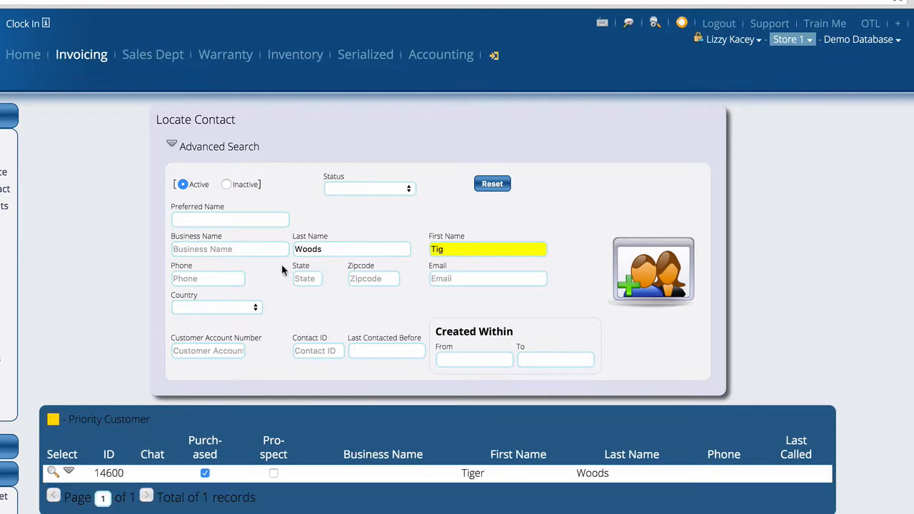
{"action": "left_click", "coordinate": [52, 473]}
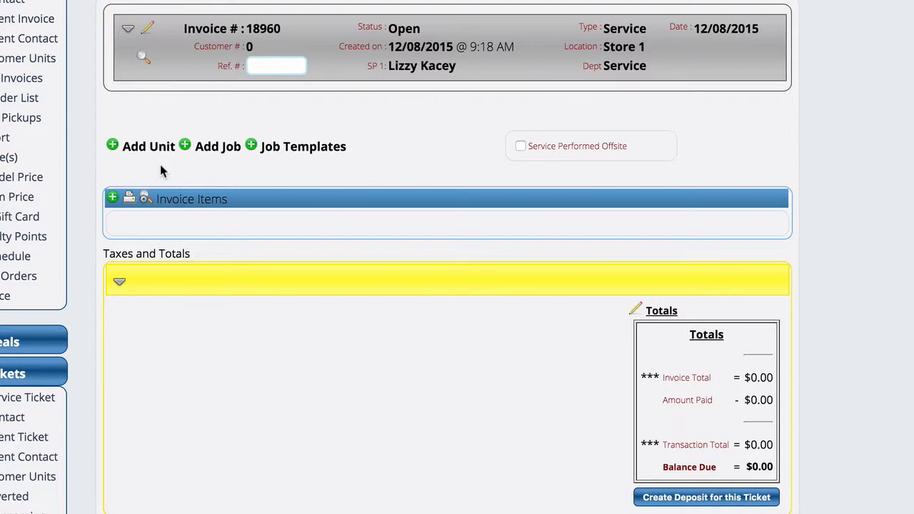
Add the customer's existing Corvette unit to the service invoice and log in to Epicor ISE for that vehicle.
{"action": "left_click", "coordinate": [113, 149]}
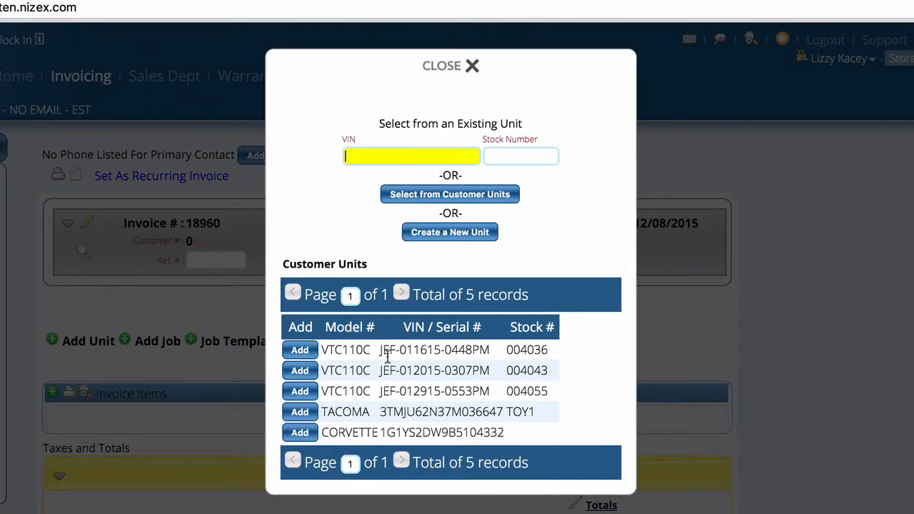
{"action": "left_click", "coordinate": [300, 432]}
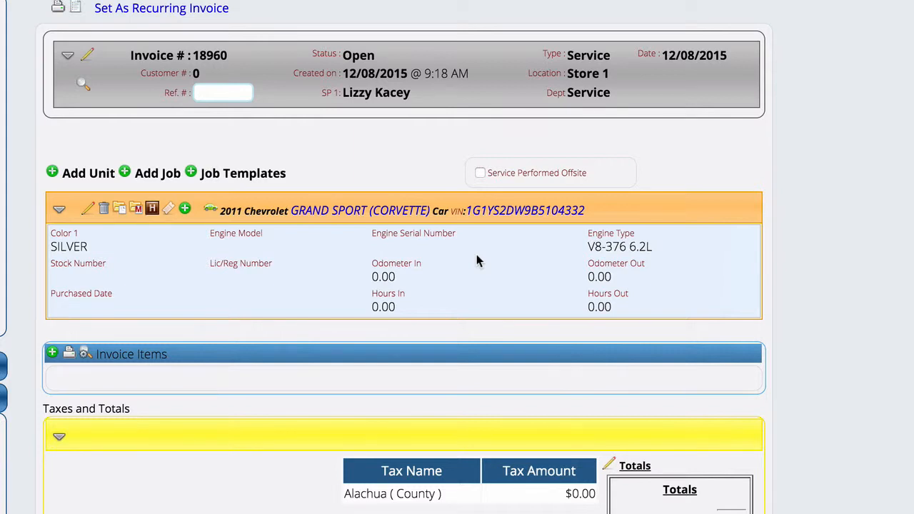
{"action": "left_click", "coordinate": [212, 214]}
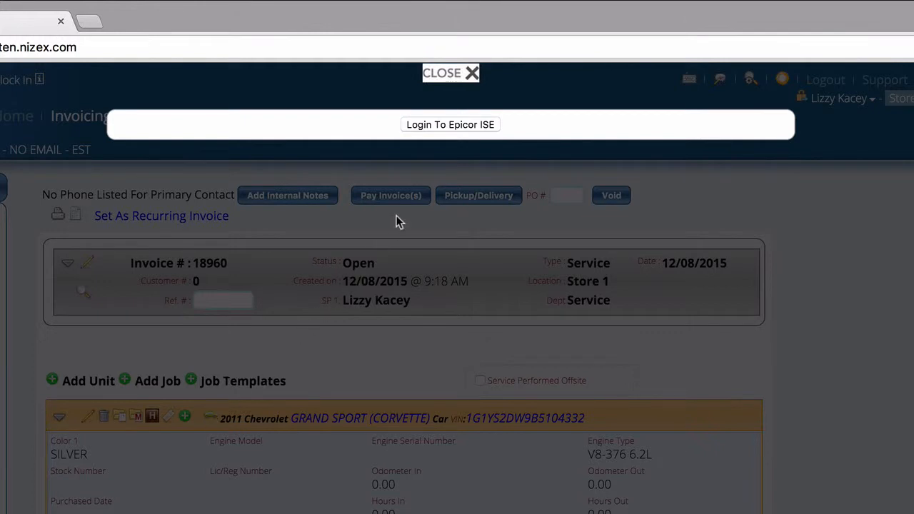
{"action": "left_click", "coordinate": [433, 128]}
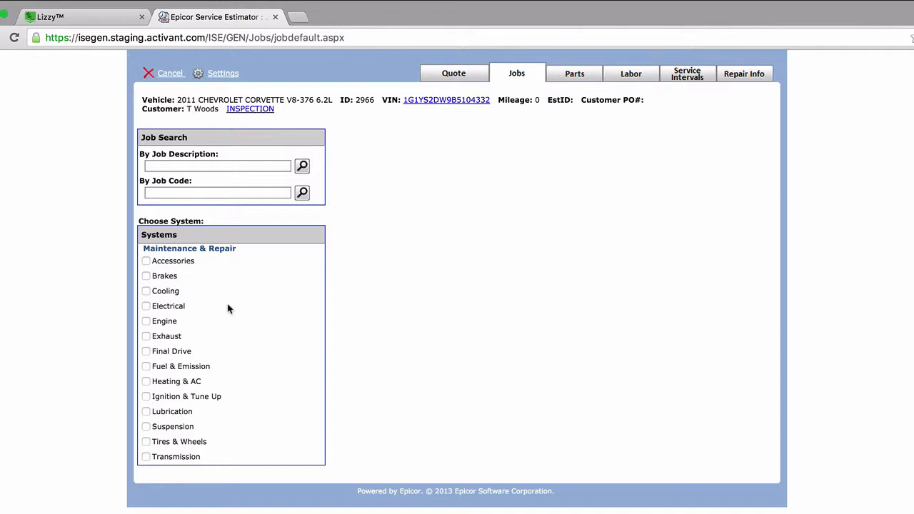
Choose the Cooling system's Water Pump (CRWP) job with the related Thermostat (CRTM) job, and load their parts and labor.
{"action": "left_click", "coordinate": [146, 291]}
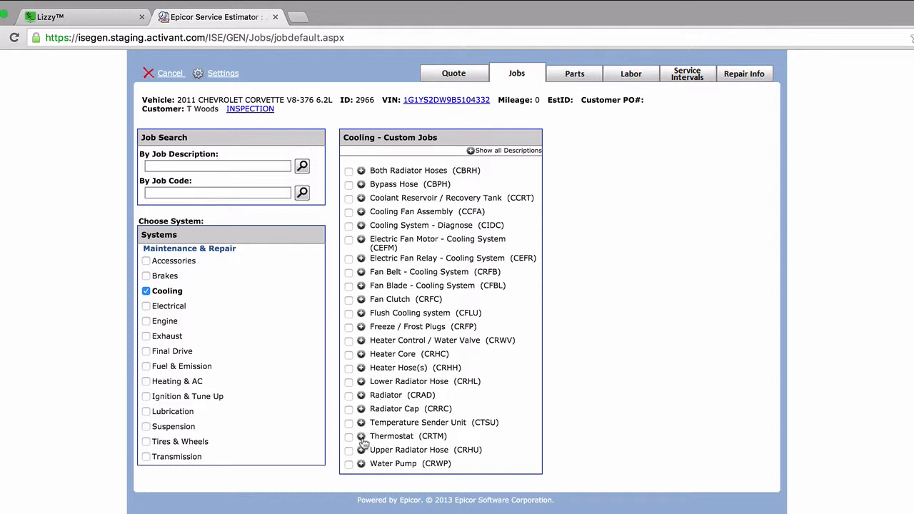
{"action": "left_click", "coordinate": [349, 465]}
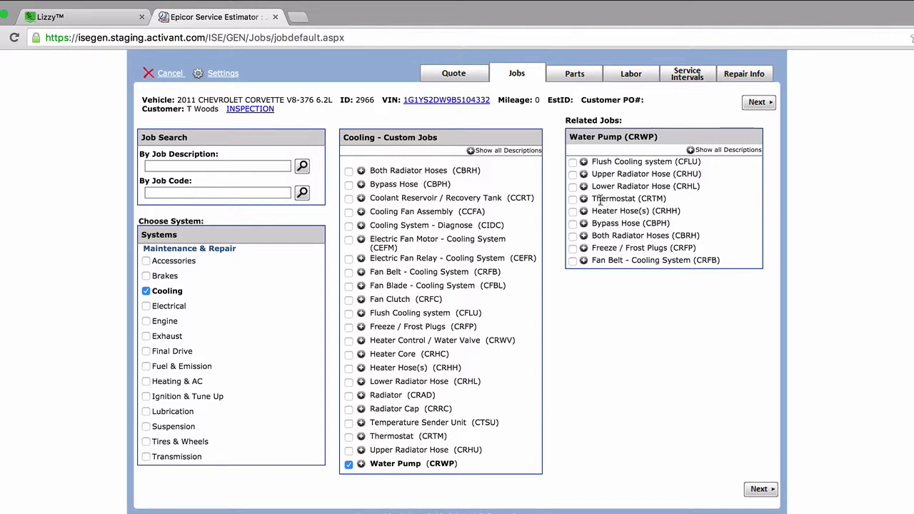
{"action": "left_click", "coordinate": [572, 199]}
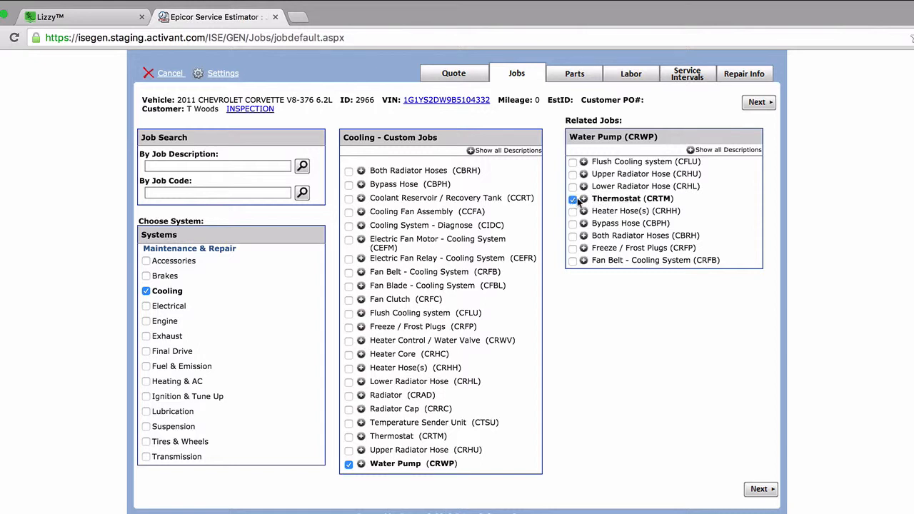
{"action": "left_click", "coordinate": [755, 106]}
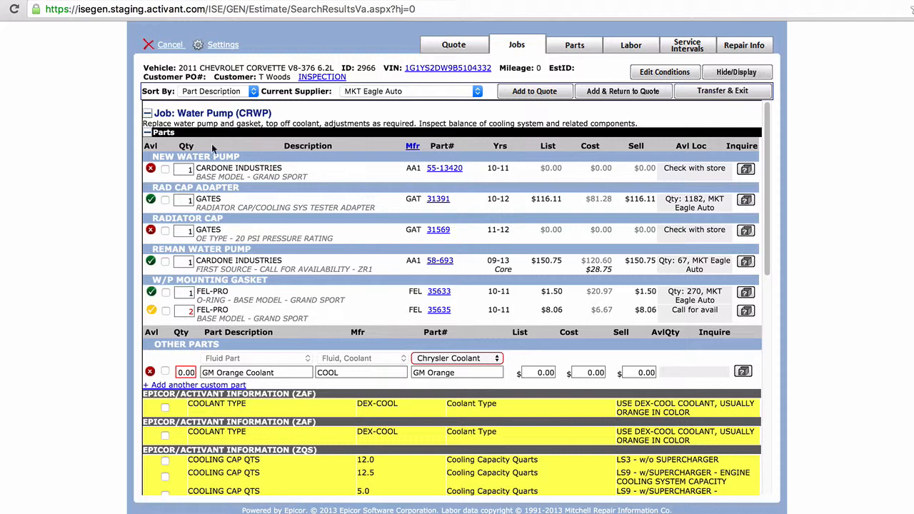
Keep MKT Eagle Auto as supplier and select the Cardone reman water pump 58-693 and Fel-Pro O-ring gasket 35633.
{"action": "left_click", "coordinate": [476, 92]}
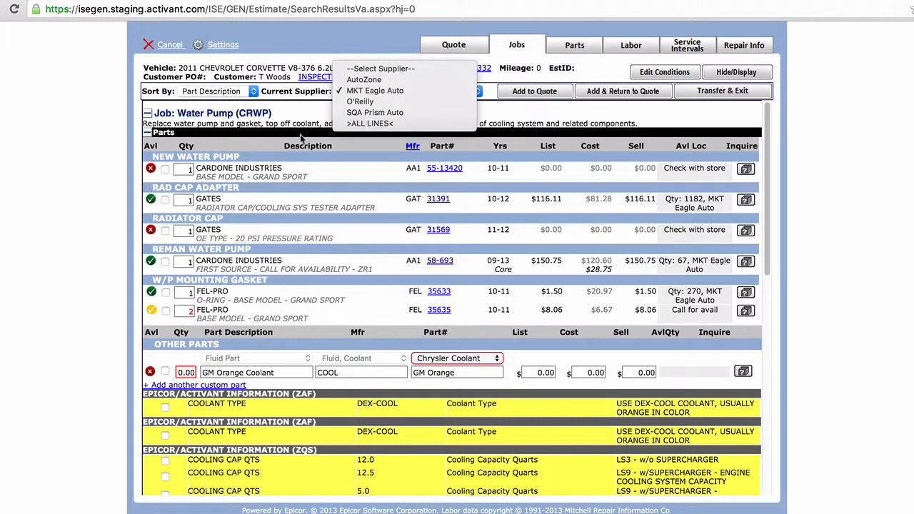
{"action": "left_click", "coordinate": [409, 93]}
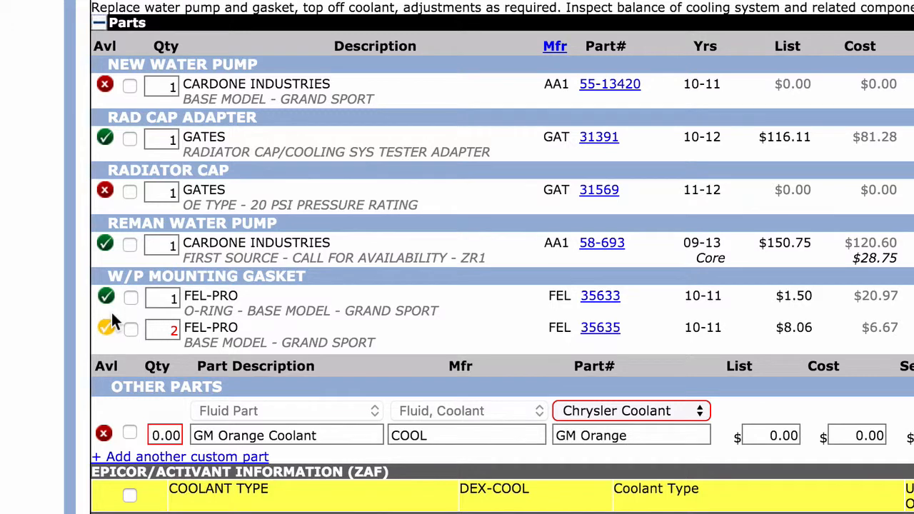
{"action": "left_click", "coordinate": [129, 245]}
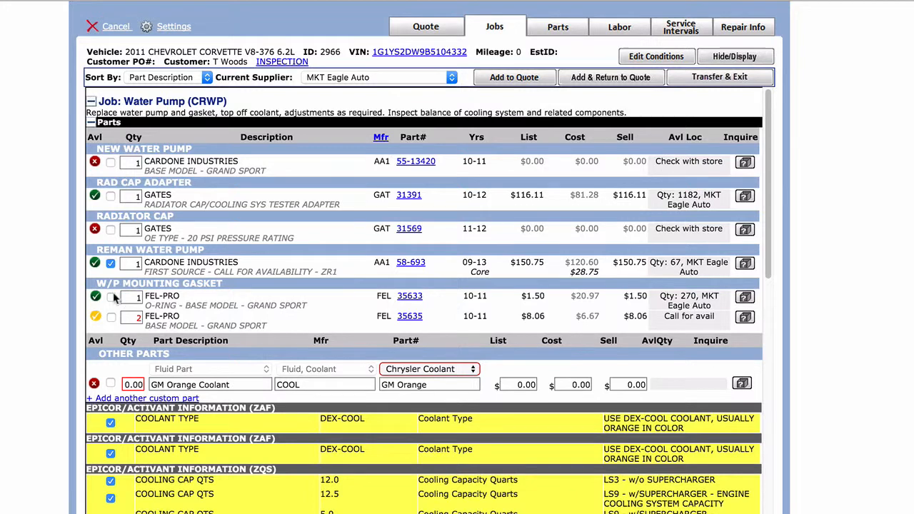
{"action": "left_click", "coordinate": [111, 297]}
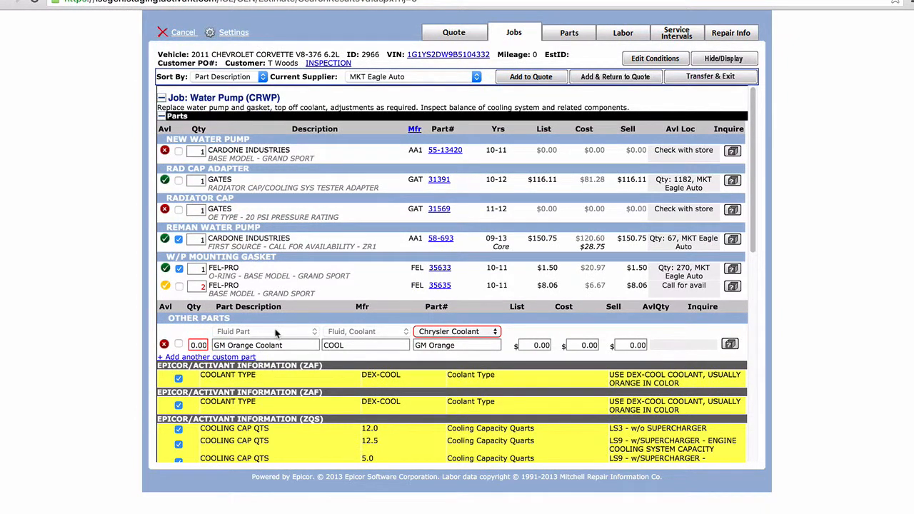
Select the Grand Sport labor line for Remove & Replace Water Pump.
{"action": "scroll", "coordinate": [277, 334], "scroll_direction": "down", "scroll_amount": 2}
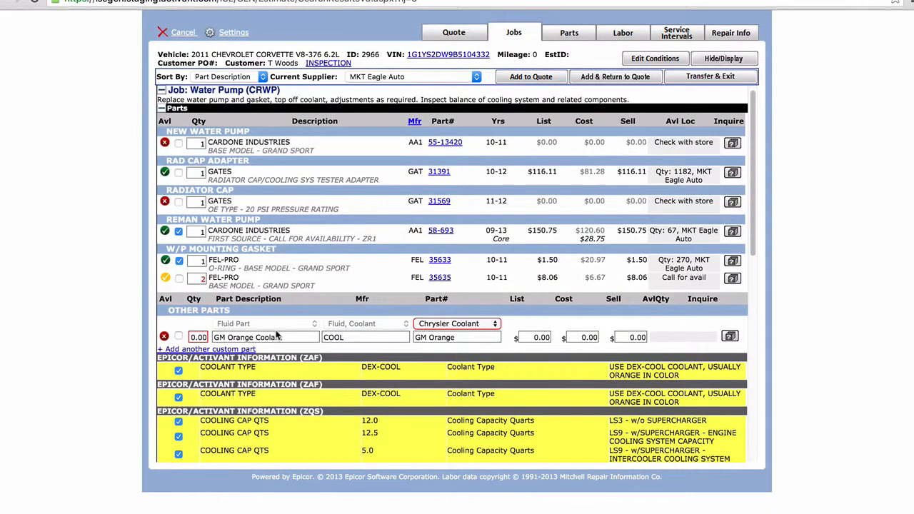
{"action": "scroll", "coordinate": [279, 335], "scroll_direction": "down", "scroll_amount": 2}
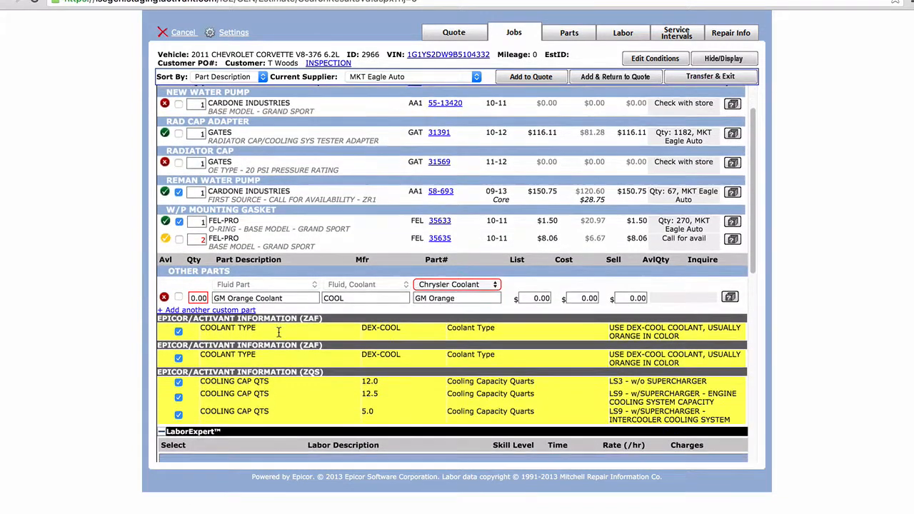
{"action": "scroll", "coordinate": [278, 331], "scroll_direction": "down", "scroll_amount": 2}
{"action": "scroll", "coordinate": [278, 331], "scroll_direction": "down", "scroll_amount": 1}
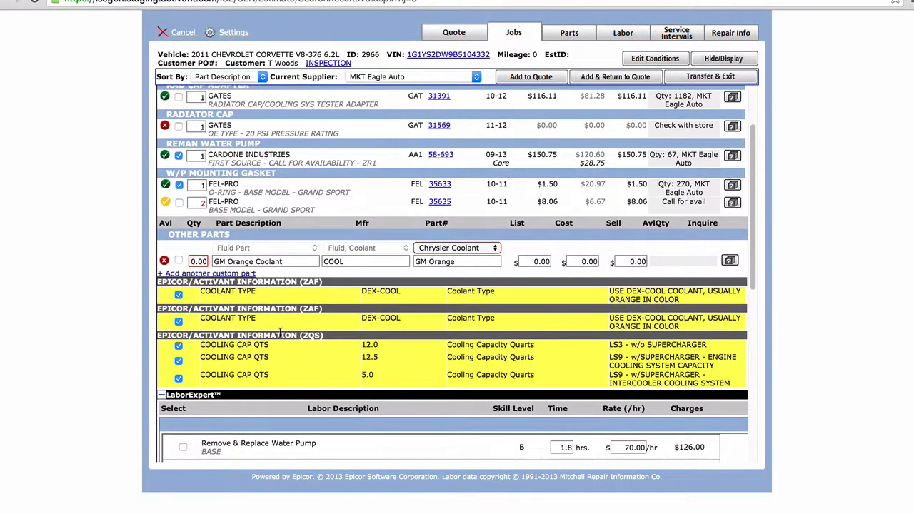
{"action": "scroll", "coordinate": [281, 324], "scroll_direction": "down", "scroll_amount": 2}
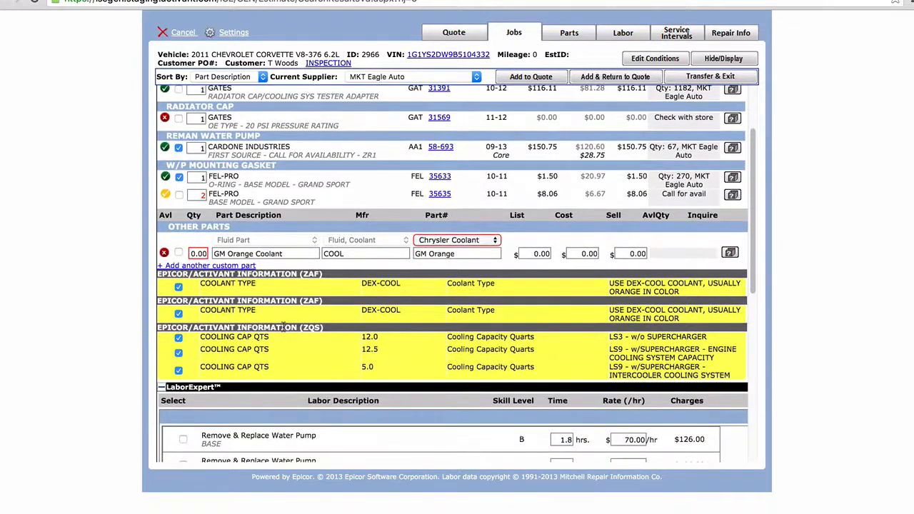
{"action": "scroll", "coordinate": [284, 328], "scroll_direction": "down", "scroll_amount": 5}
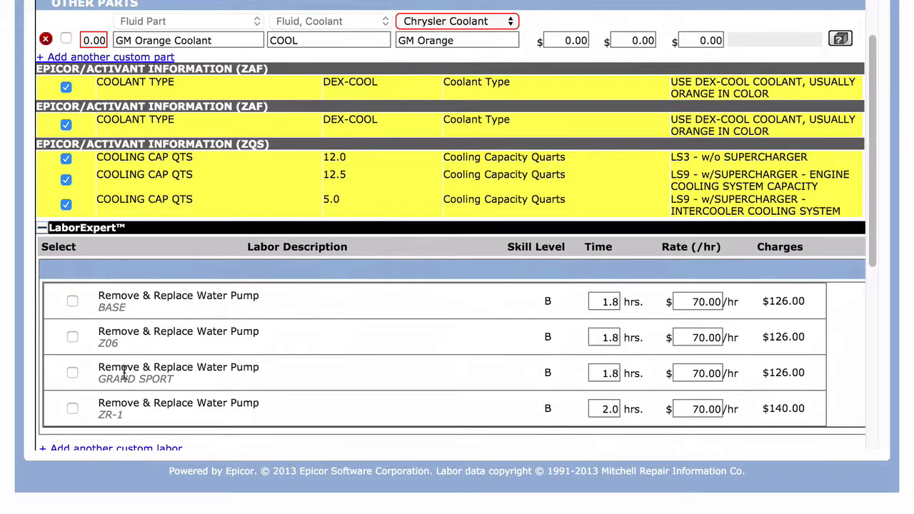
{"action": "left_click", "coordinate": [71, 373]}
In the Thermostat job, select Gates thermostat 34198, the first Fel-Pro housing seal kit 35720, and the Remove & Replace Thermostat labor.
{"action": "scroll", "coordinate": [403, 338], "scroll_direction": "down", "scroll_amount": 3}
{"action": "scroll", "coordinate": [395, 336], "scroll_direction": "down", "scroll_amount": 10}
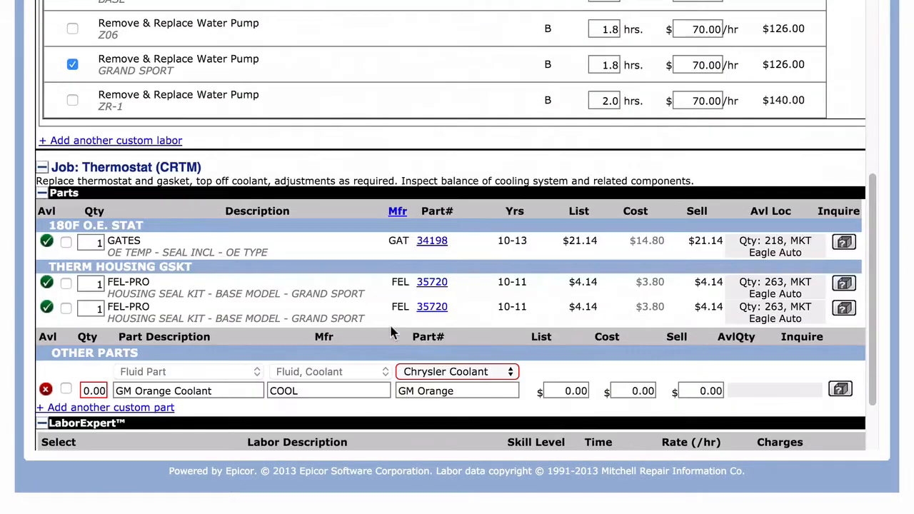
{"action": "scroll", "coordinate": [391, 333], "scroll_direction": "down", "scroll_amount": 2}
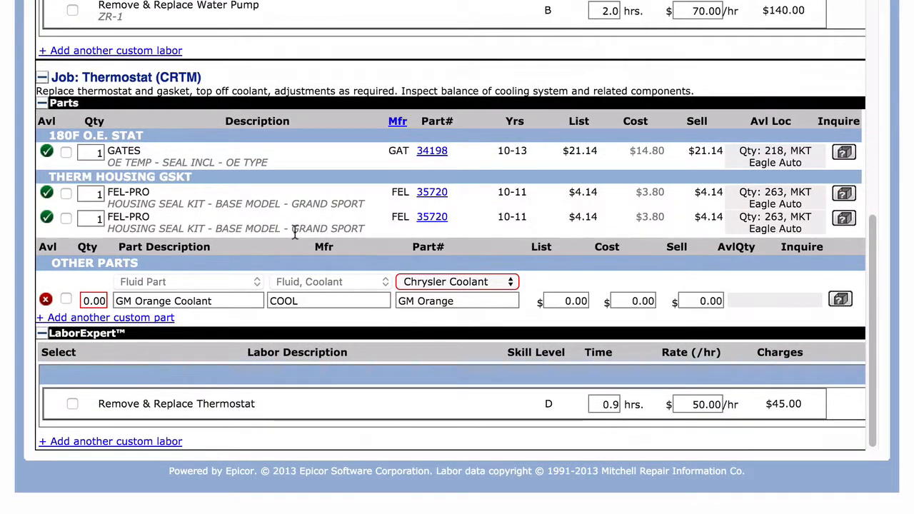
{"action": "left_click", "coordinate": [66, 153]}
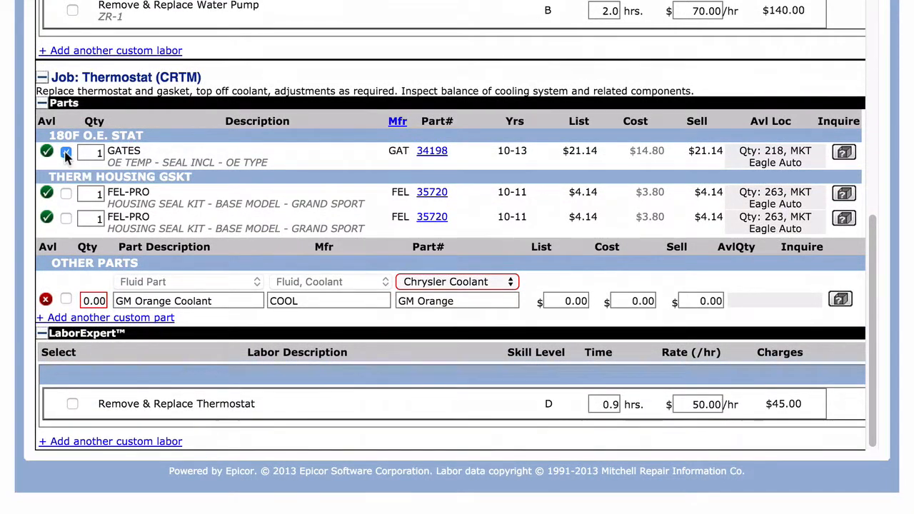
{"action": "left_click", "coordinate": [66, 194]}
{"action": "left_click", "coordinate": [73, 404]}
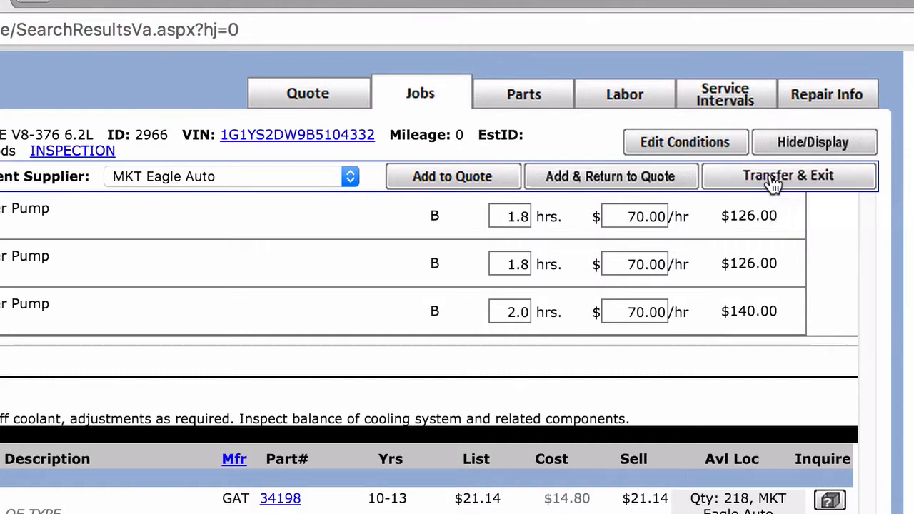
Add the selected parts and labor to the quote and review its water pump and thermostat jobs.
{"action": "left_click", "coordinate": [682, 178]}
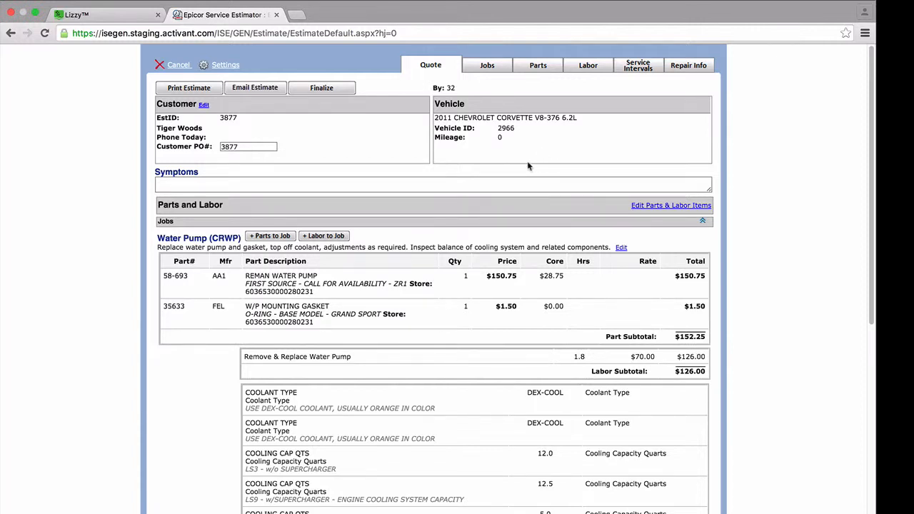
{"action": "scroll", "coordinate": [528, 165], "scroll_direction": "down", "scroll_amount": 1}
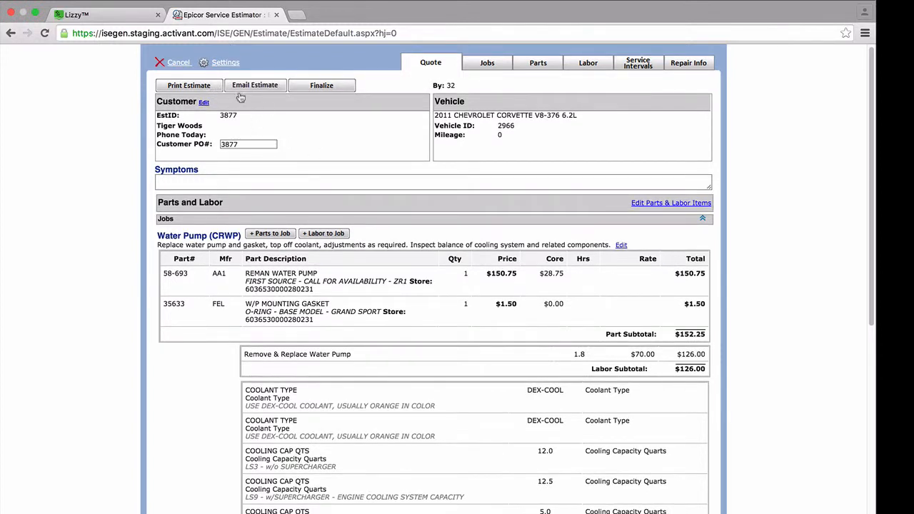
{"action": "scroll", "coordinate": [377, 152], "scroll_direction": "down", "scroll_amount": 2}
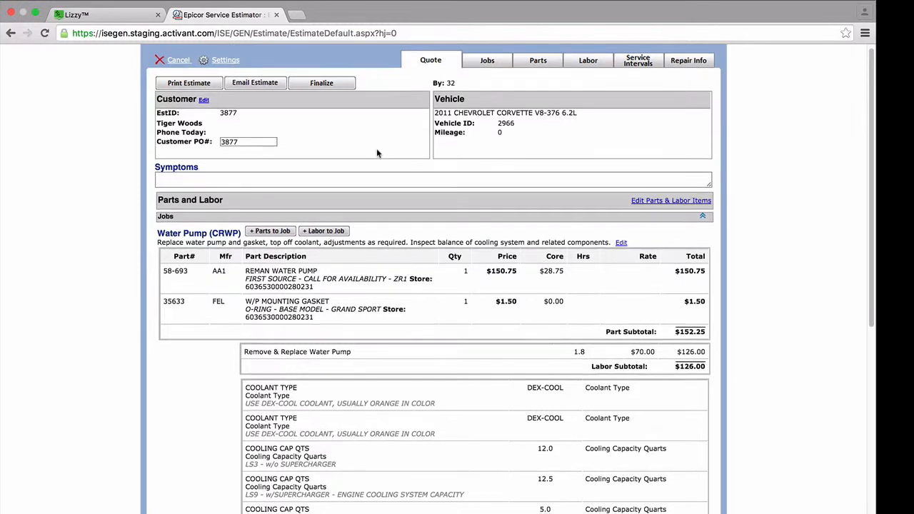
{"action": "scroll", "coordinate": [398, 287], "scroll_direction": "down", "scroll_amount": 10}
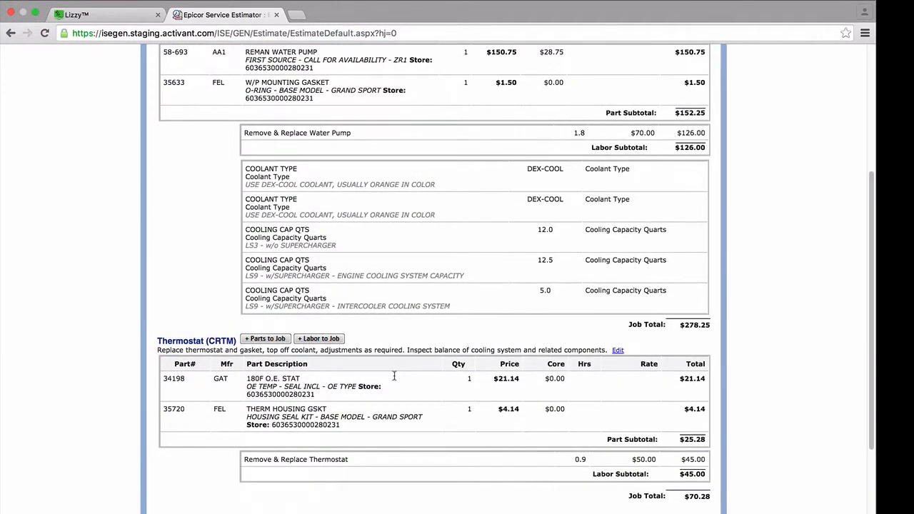
{"action": "scroll", "coordinate": [394, 376], "scroll_direction": "down", "scroll_amount": 2}
{"action": "scroll", "coordinate": [394, 375], "scroll_direction": "up", "scroll_amount": 8}
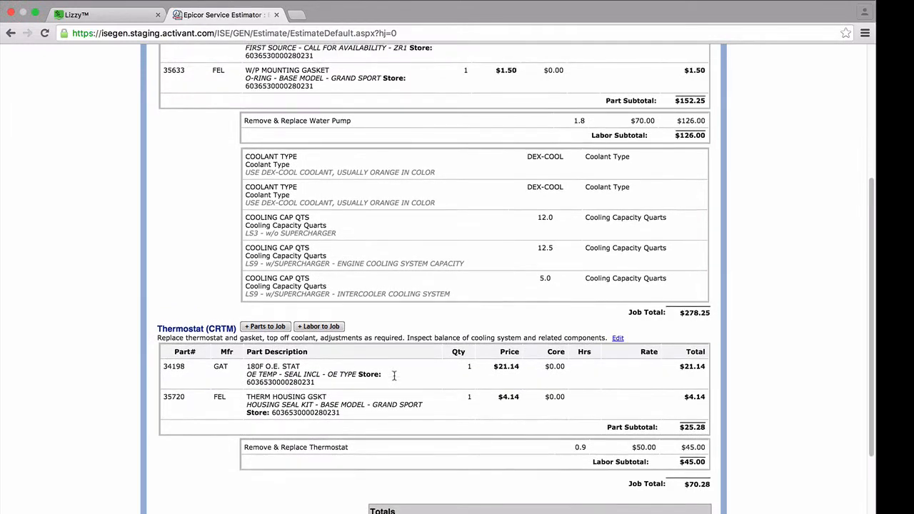
{"action": "scroll", "coordinate": [394, 375], "scroll_direction": "up", "scroll_amount": 3}
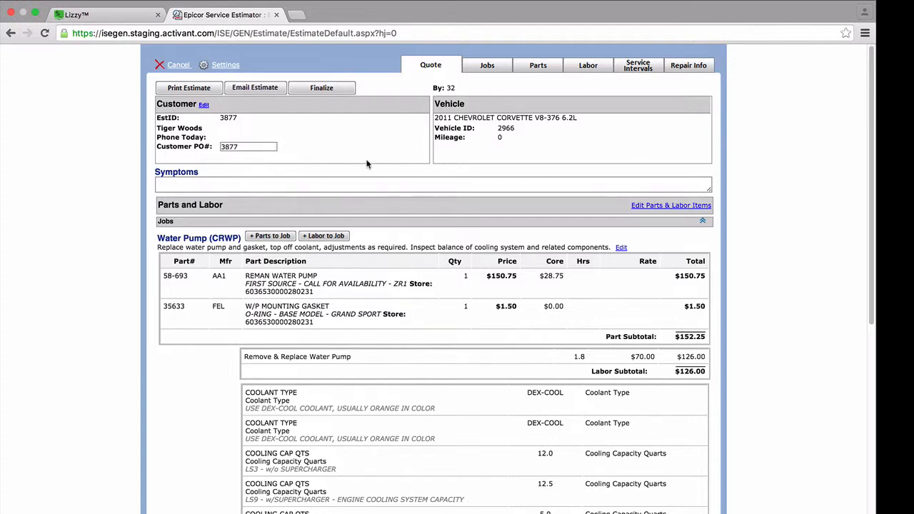
Finalize the estimate, close the Epicor login window in Lizzy, and reload the current invoice.
{"action": "left_click", "coordinate": [323, 90]}
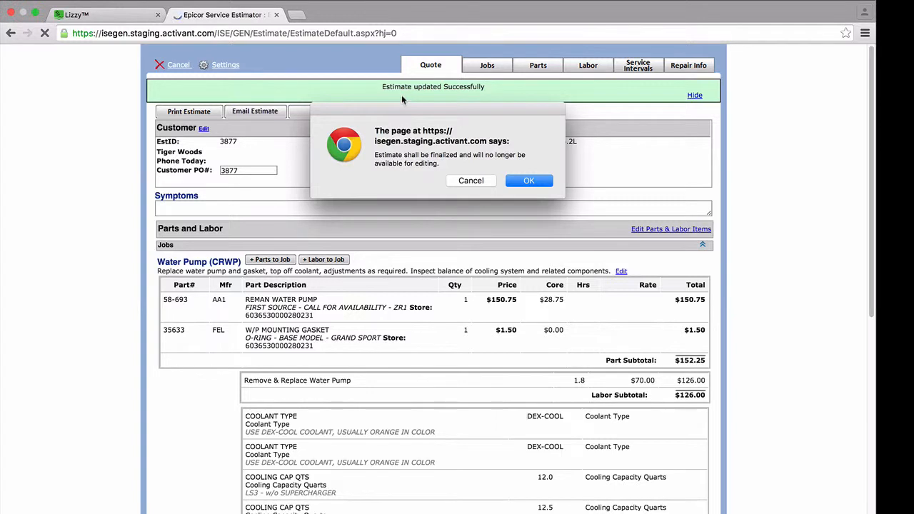
{"action": "left_click", "coordinate": [526, 181]}
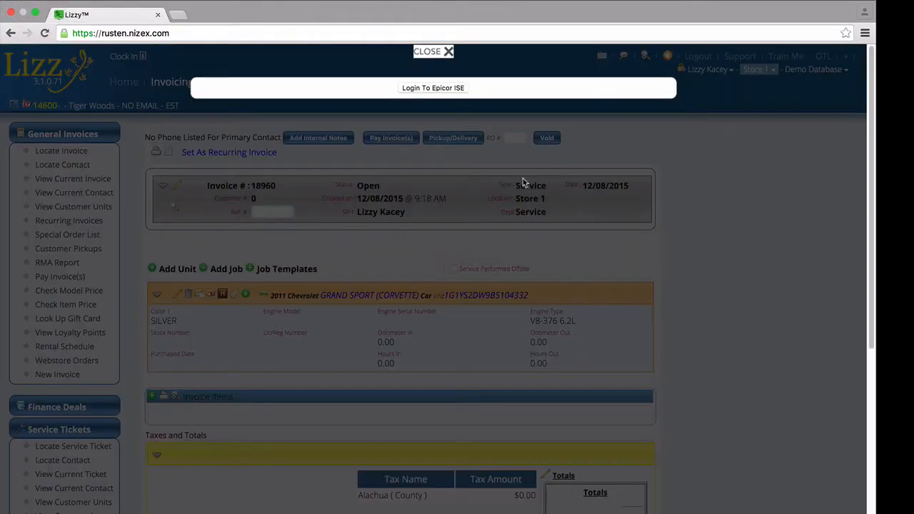
{"action": "left_click", "coordinate": [446, 52]}
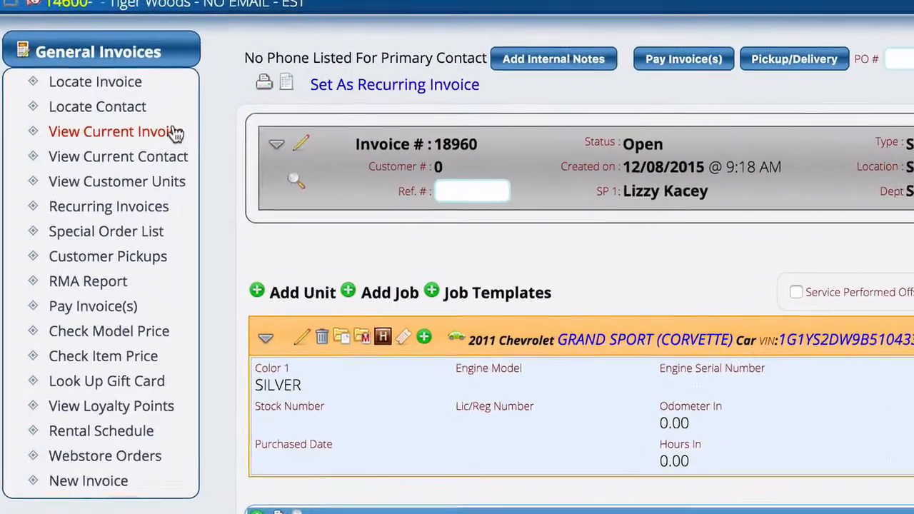
{"action": "left_click", "coordinate": [157, 135]}
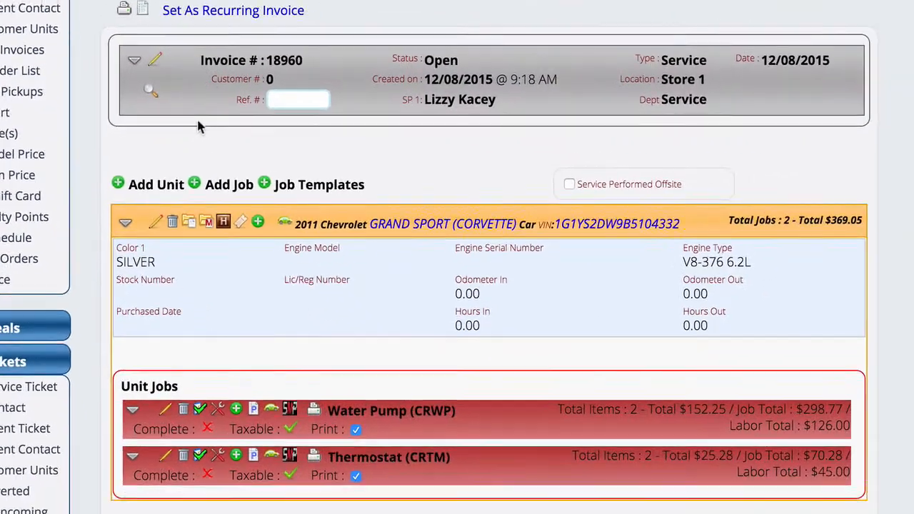
Expand the Water Pump (CRWP) job under the Corvette and review its labor details, service description and invoice items.
{"action": "scroll", "coordinate": [199, 127], "scroll_direction": "down", "scroll_amount": 2}
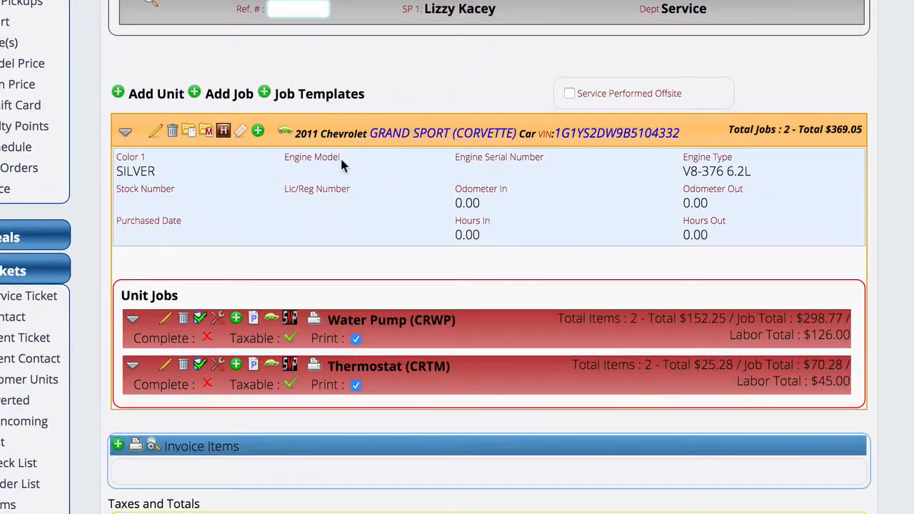
{"action": "scroll", "coordinate": [349, 169], "scroll_direction": "down", "scroll_amount": 1}
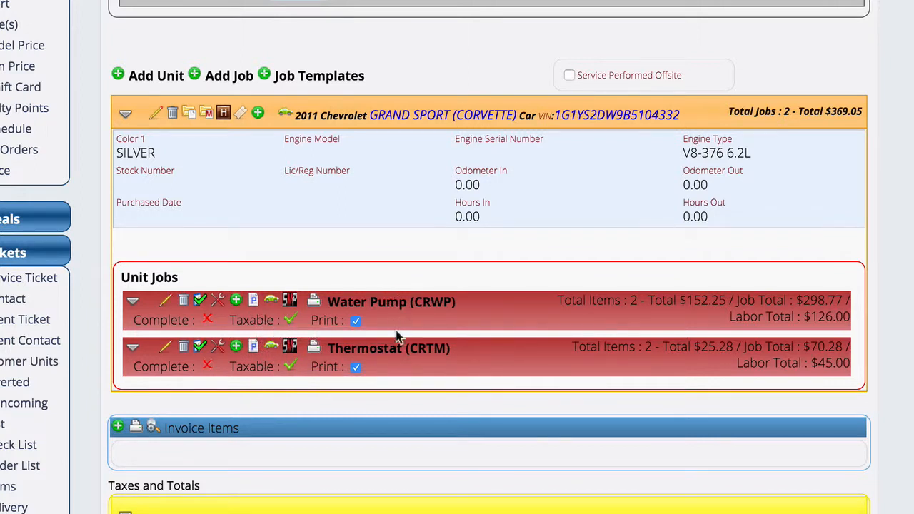
{"action": "left_click", "coordinate": [131, 302]}
{"action": "scroll", "coordinate": [165, 294], "scroll_direction": "down", "scroll_amount": 5}
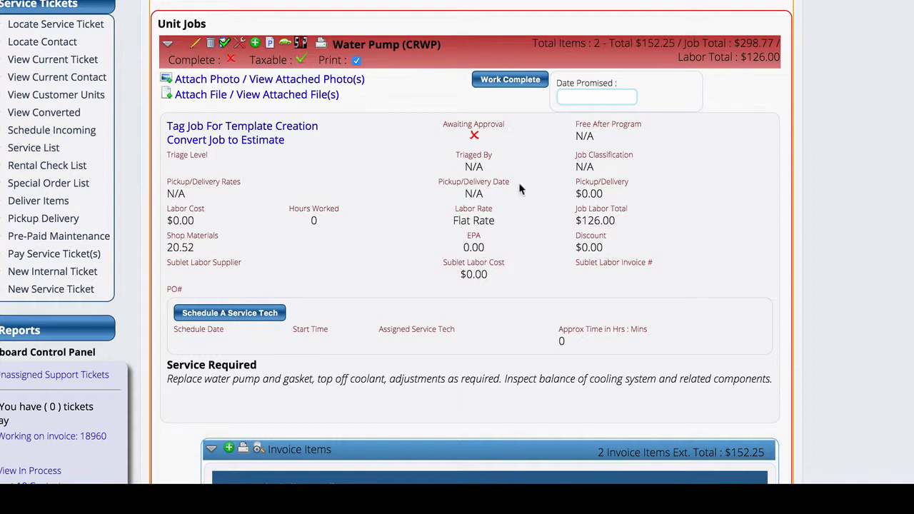
{"action": "scroll", "coordinate": [344, 217], "scroll_direction": "down", "scroll_amount": 3}
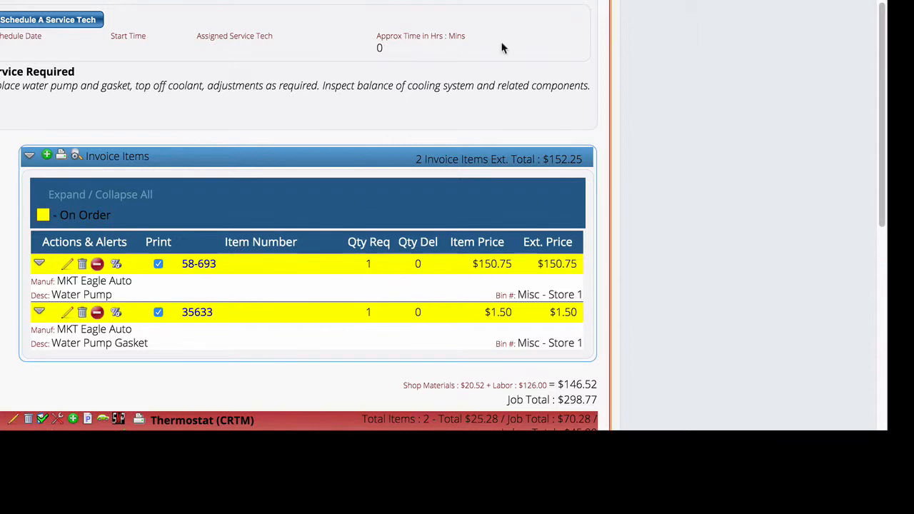
{"action": "scroll", "coordinate": [408, 179], "scroll_direction": "down", "scroll_amount": 1}
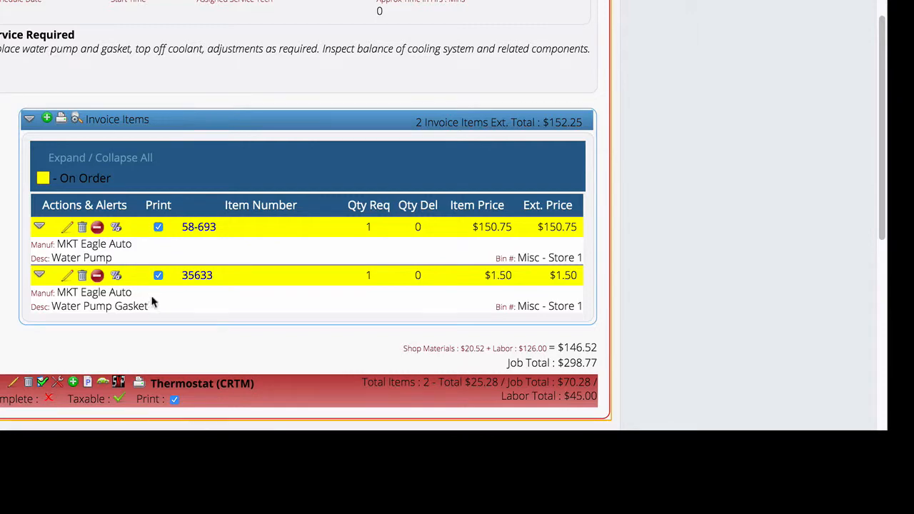
Expand water pump item 58-693 to check its order details, view its full inventory record, then close the record and collapse the item.
{"action": "left_click", "coordinate": [41, 227]}
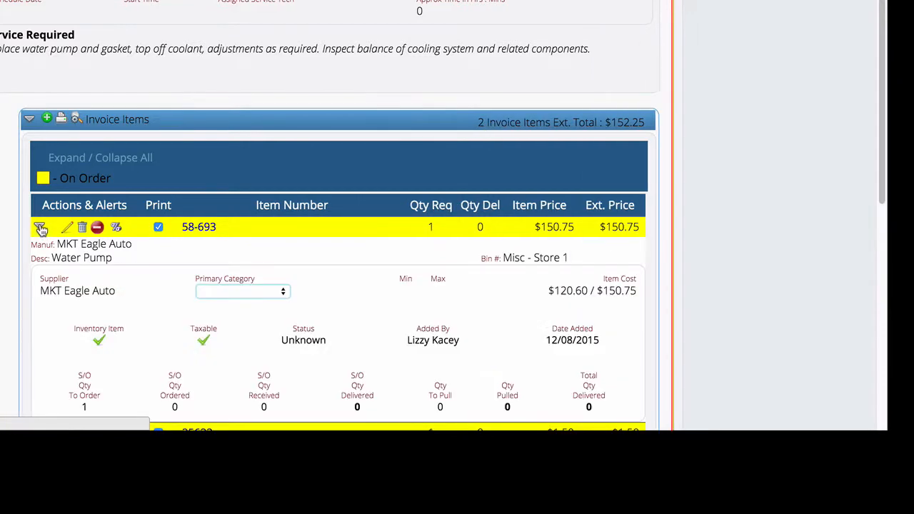
{"action": "scroll", "coordinate": [279, 286], "scroll_direction": "down", "scroll_amount": 4}
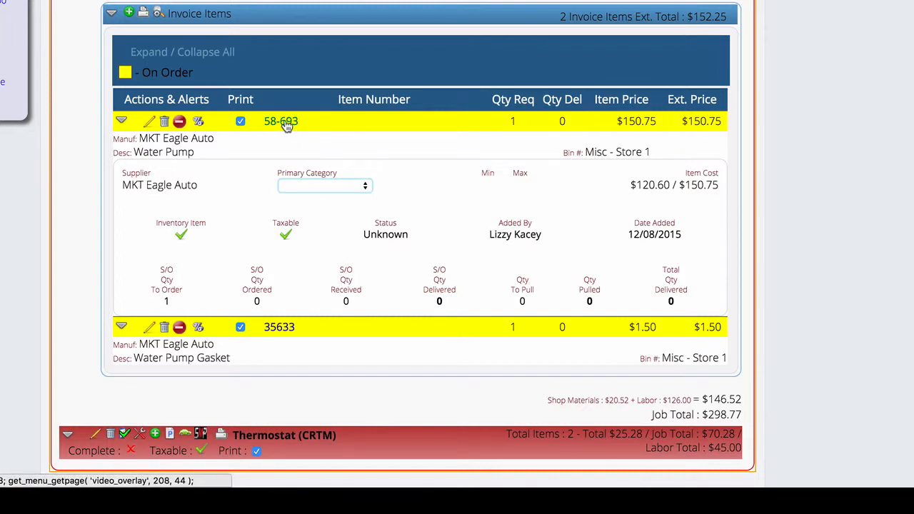
{"action": "left_click", "coordinate": [284, 123]}
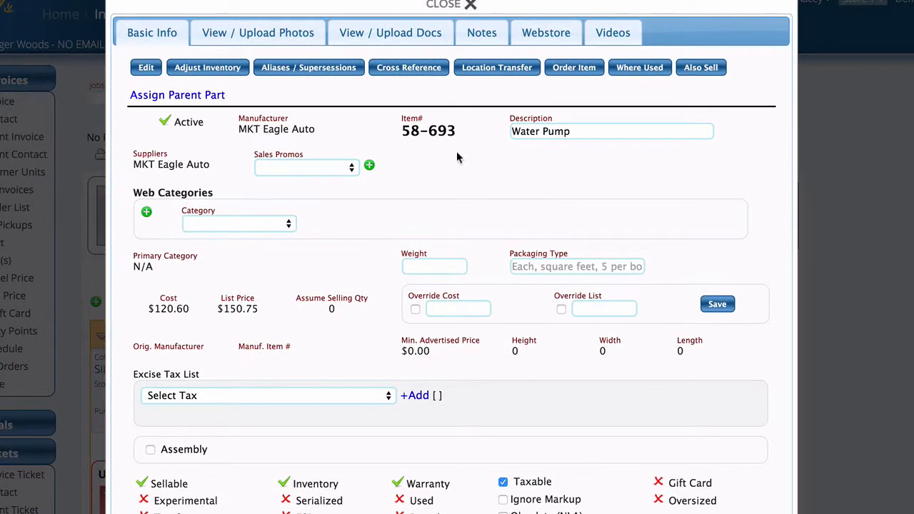
{"action": "left_click", "coordinate": [470, 5]}
{"action": "scroll", "coordinate": [456, 347], "scroll_direction": "down", "scroll_amount": 10}
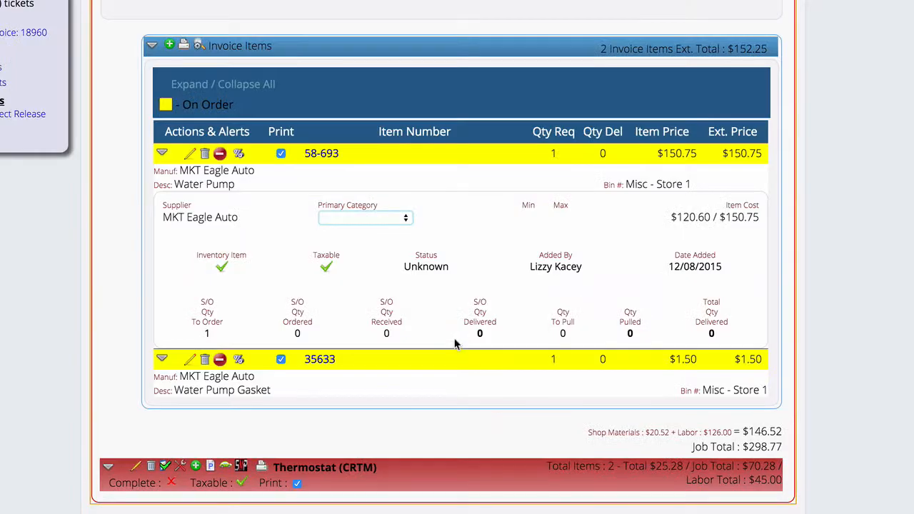
{"action": "left_click", "coordinate": [160, 153]}
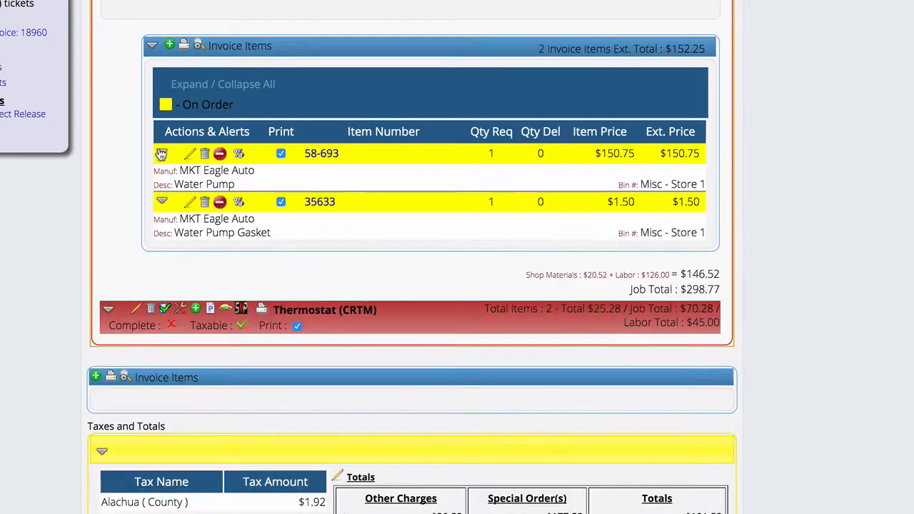
Expand the Thermostat (CRTM) job and review its labor and job details.
{"action": "scroll", "coordinate": [172, 143], "scroll_direction": "down", "scroll_amount": 1}
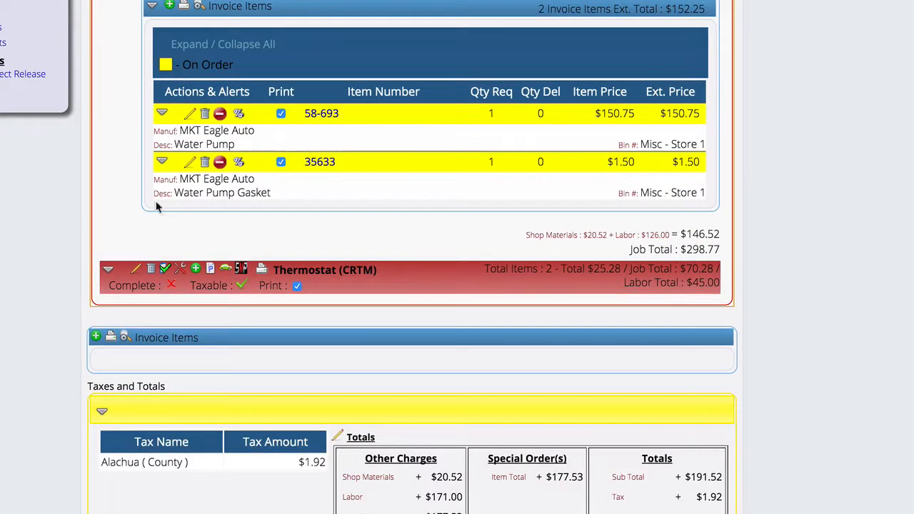
{"action": "left_click", "coordinate": [107, 269]}
{"action": "scroll", "coordinate": [289, 316], "scroll_direction": "down", "scroll_amount": 7}
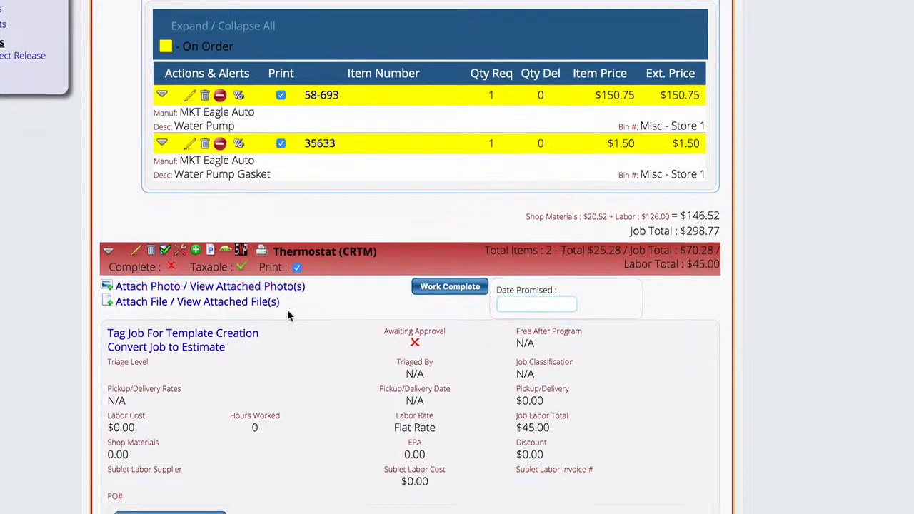